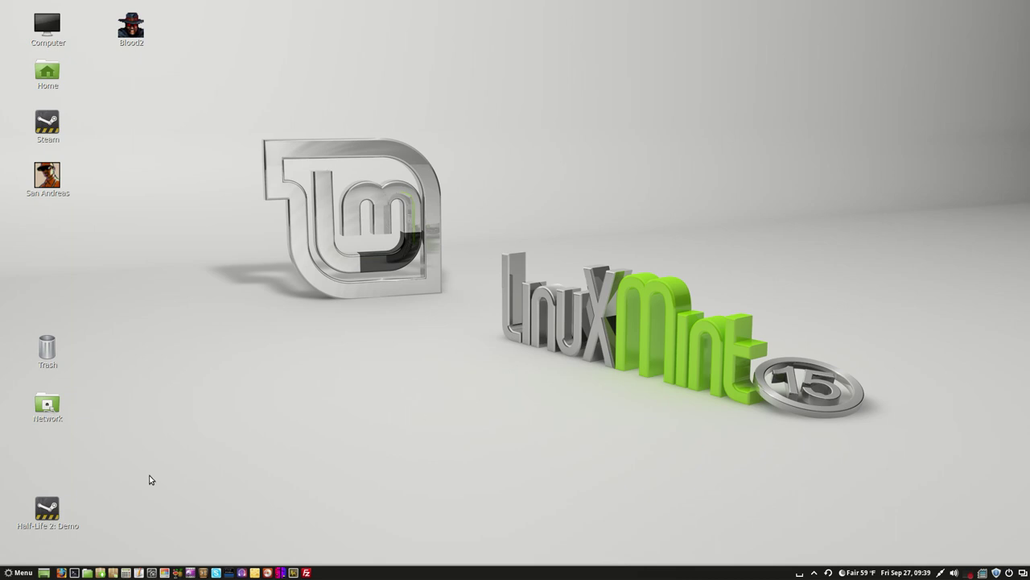
Step: Browse the installed applications by category, including Games, Administration, Graphics, Internet, Preferences and System Tools, and close the application list
{"action": "left_click", "coordinate": [18, 572]}
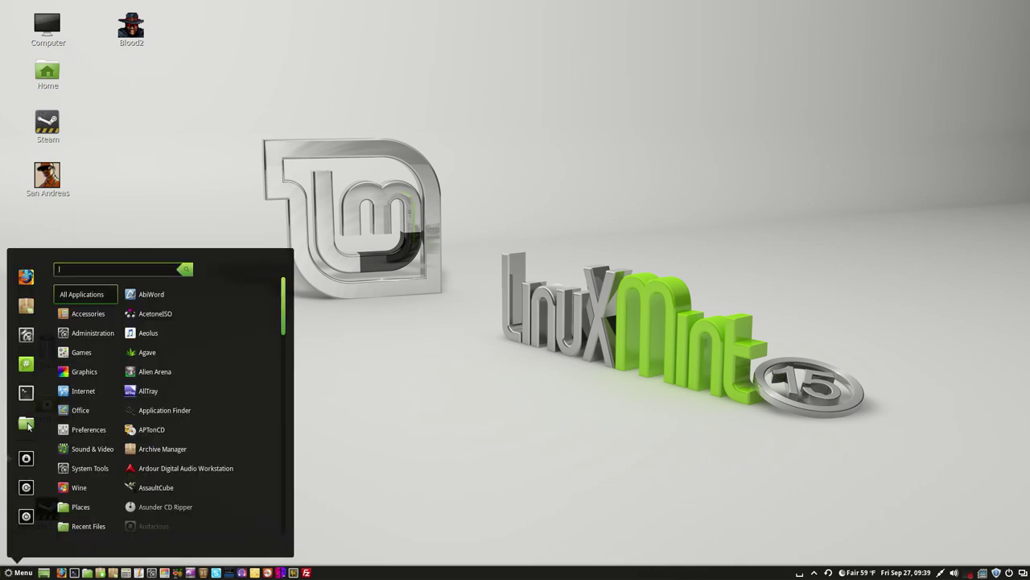
{"action": "mouse_move", "coordinate": [85, 359]}
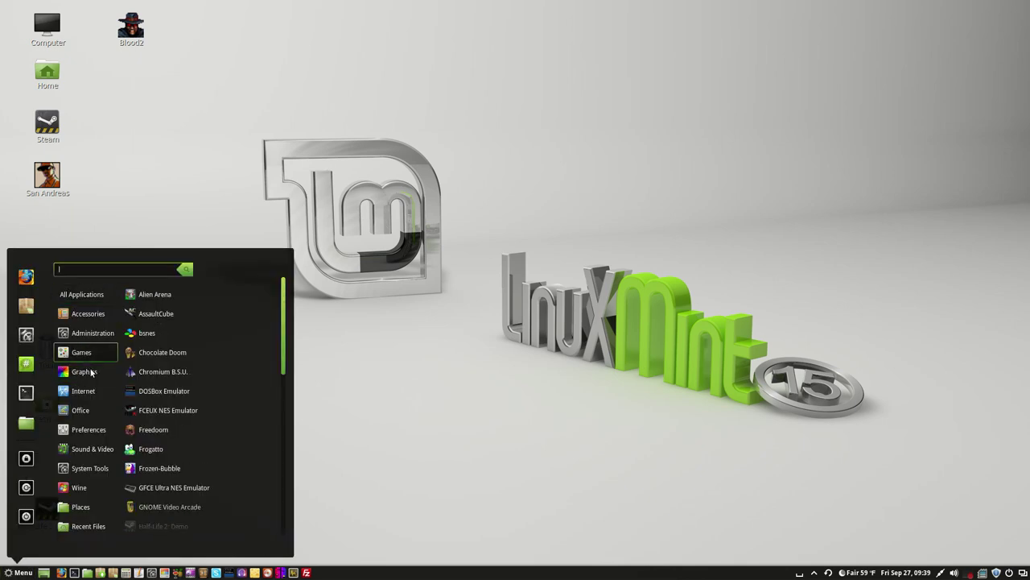
{"action": "mouse_move", "coordinate": [82, 427]}
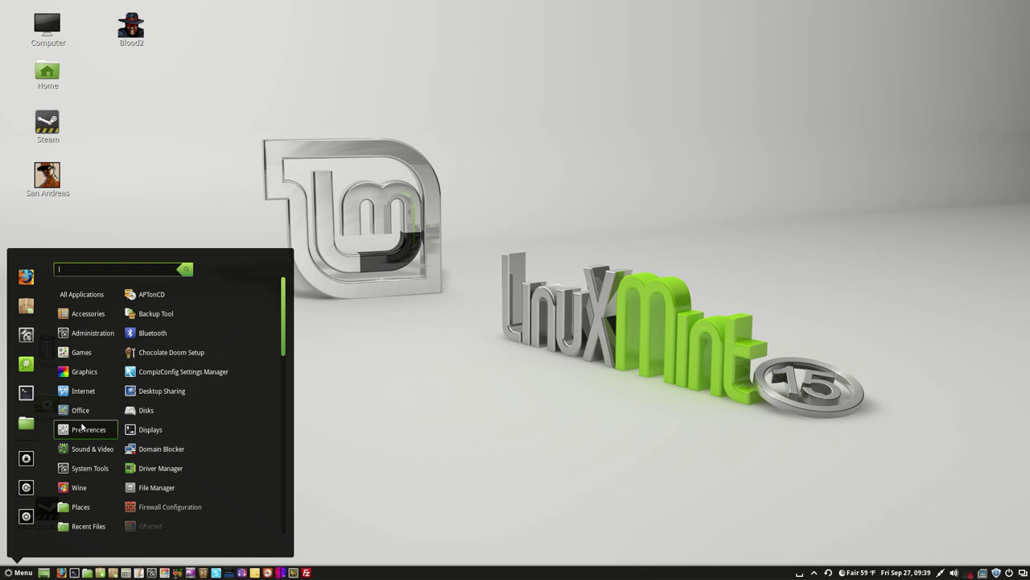
{"action": "mouse_move", "coordinate": [83, 448]}
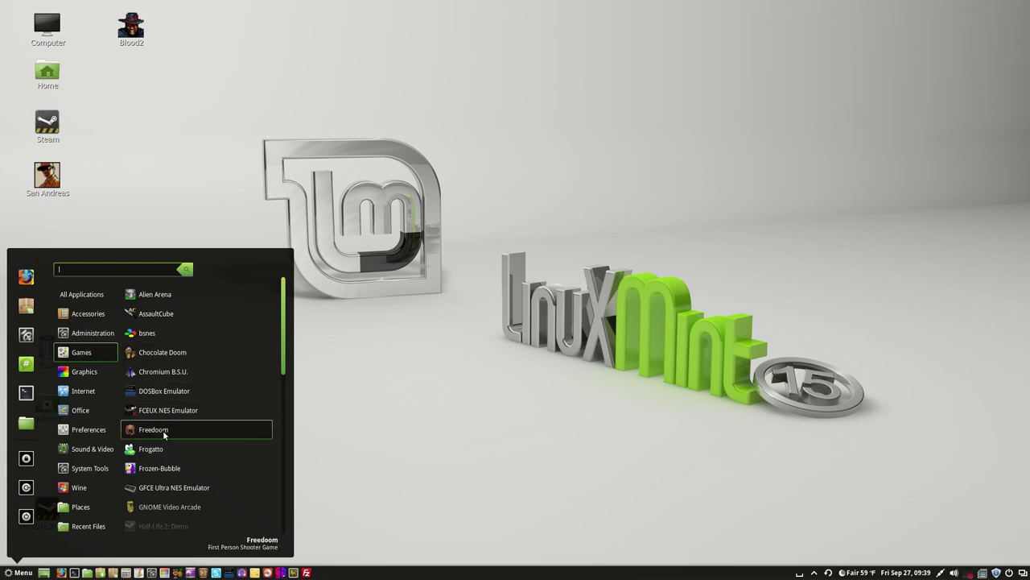
{"action": "scroll", "coordinate": [167, 445], "scroll_direction": "down", "scroll_amount": 5}
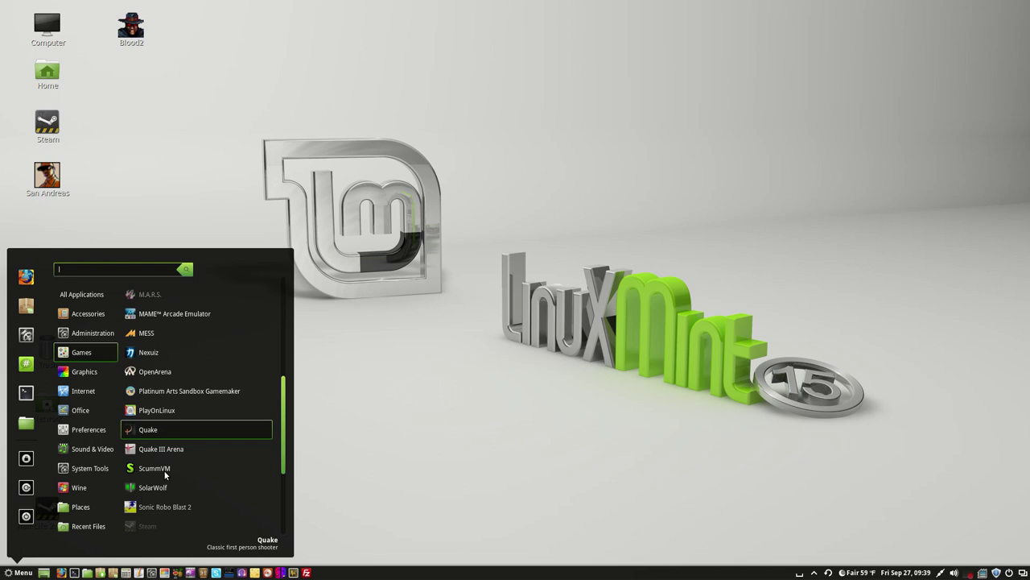
{"action": "mouse_move", "coordinate": [101, 334]}
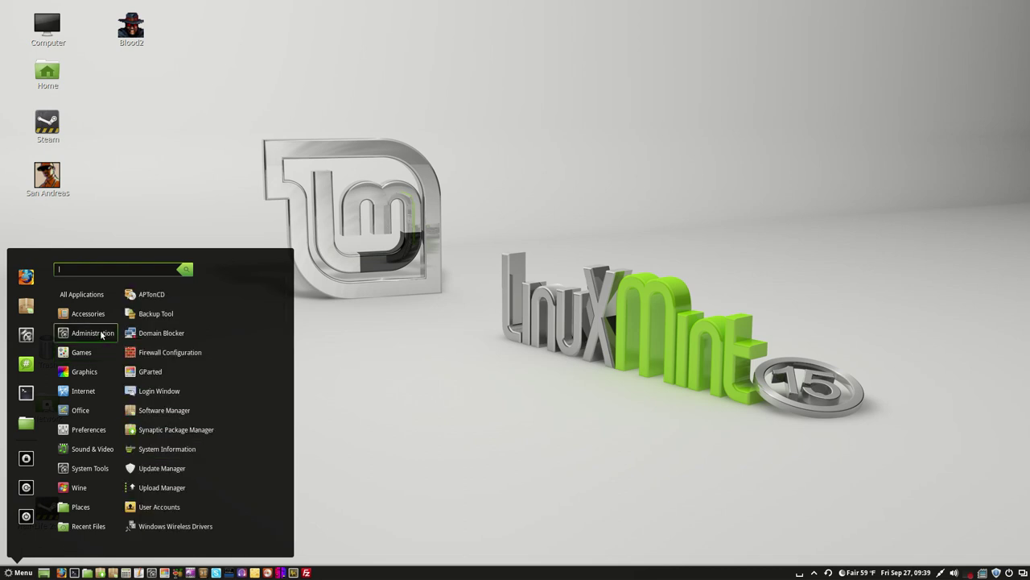
{"action": "mouse_move", "coordinate": [94, 318]}
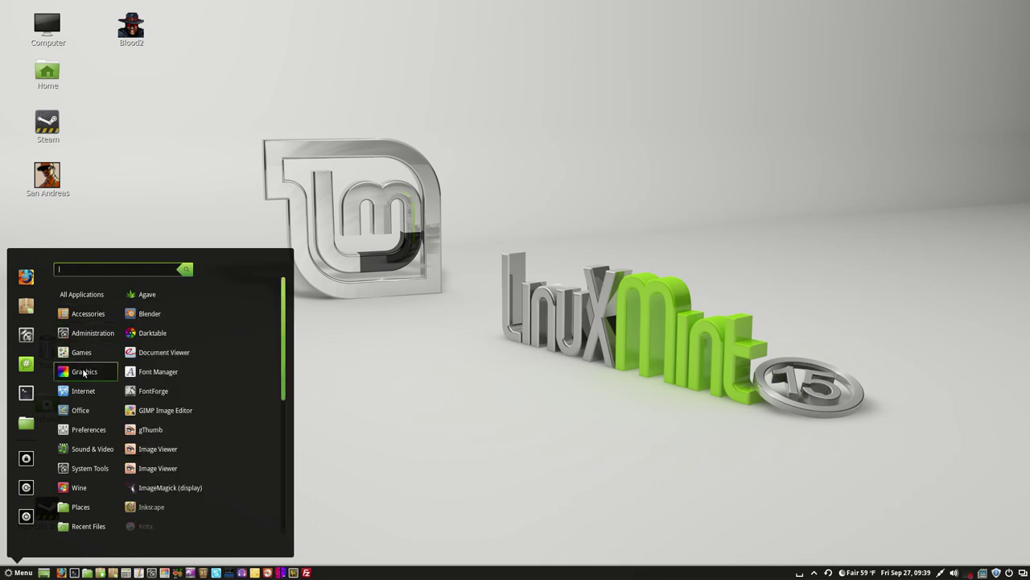
{"action": "scroll", "coordinate": [150, 373], "scroll_direction": "down", "scroll_amount": 6}
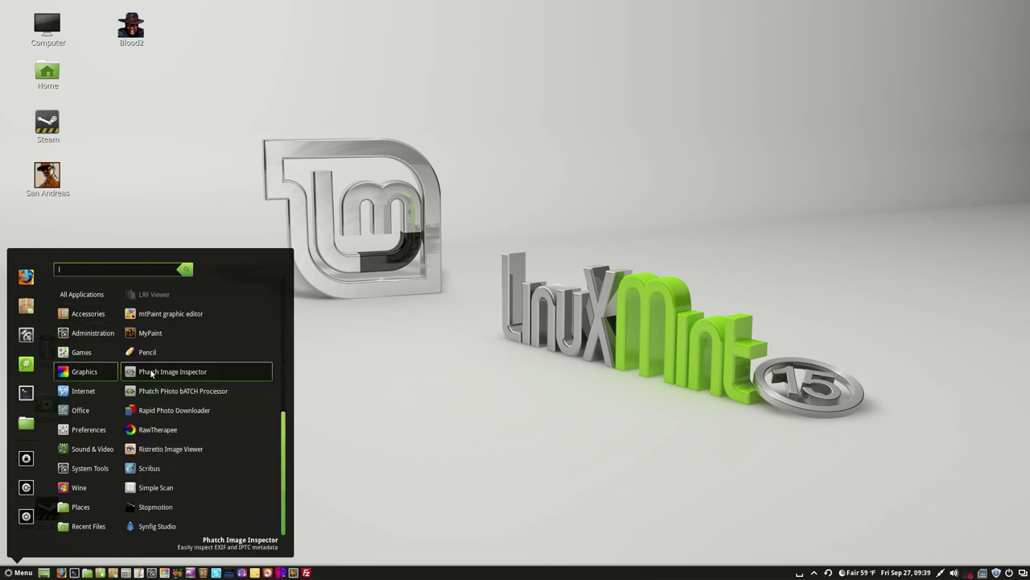
{"action": "mouse_move", "coordinate": [83, 395]}
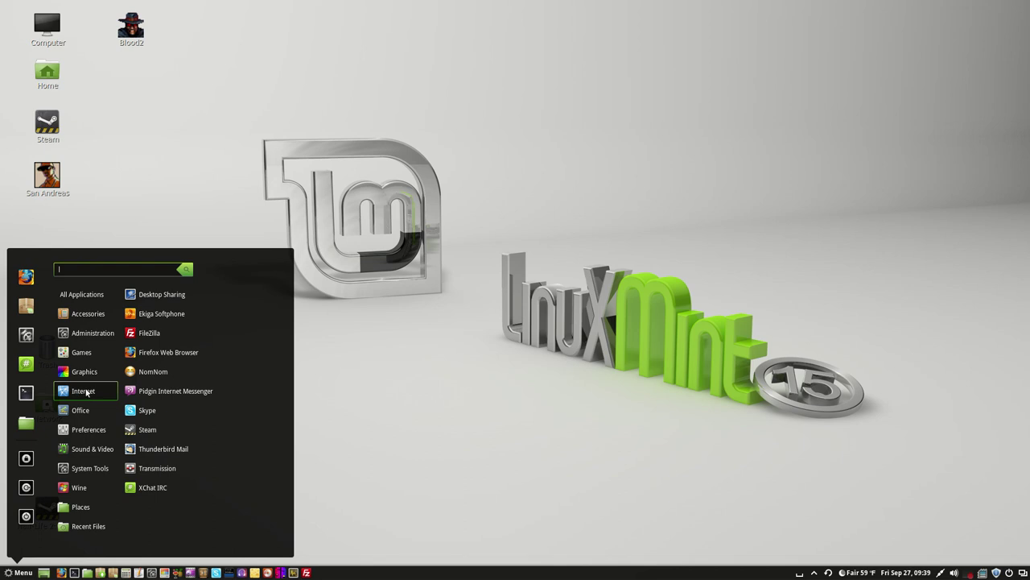
{"action": "mouse_move", "coordinate": [102, 409]}
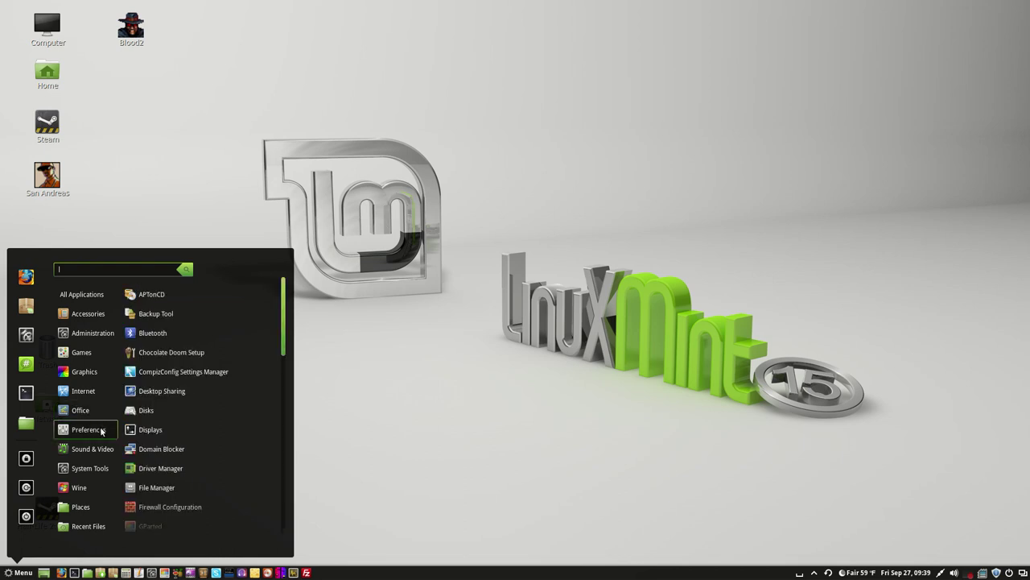
{"action": "mouse_move", "coordinate": [104, 467]}
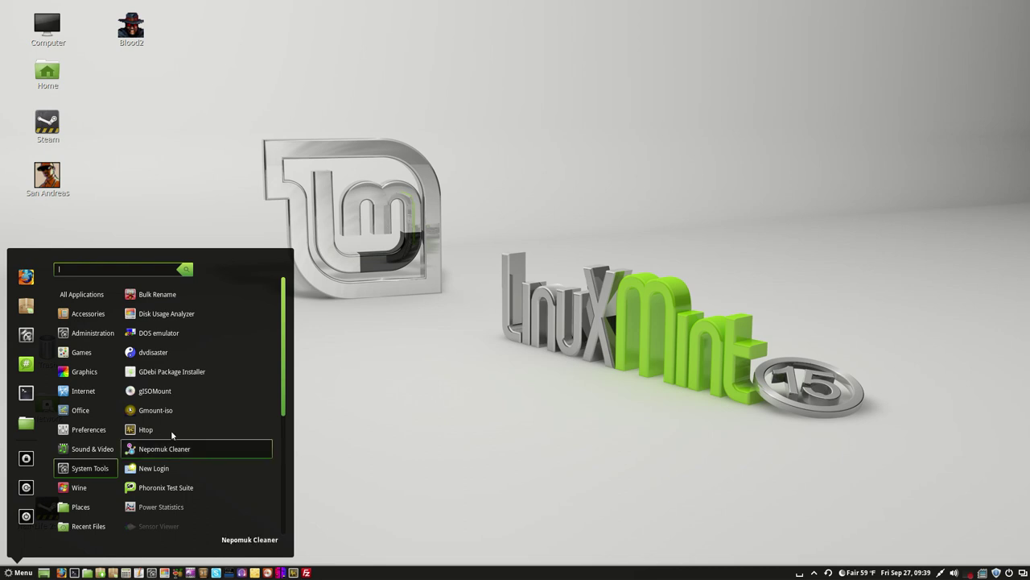
{"action": "left_click", "coordinate": [404, 361]}
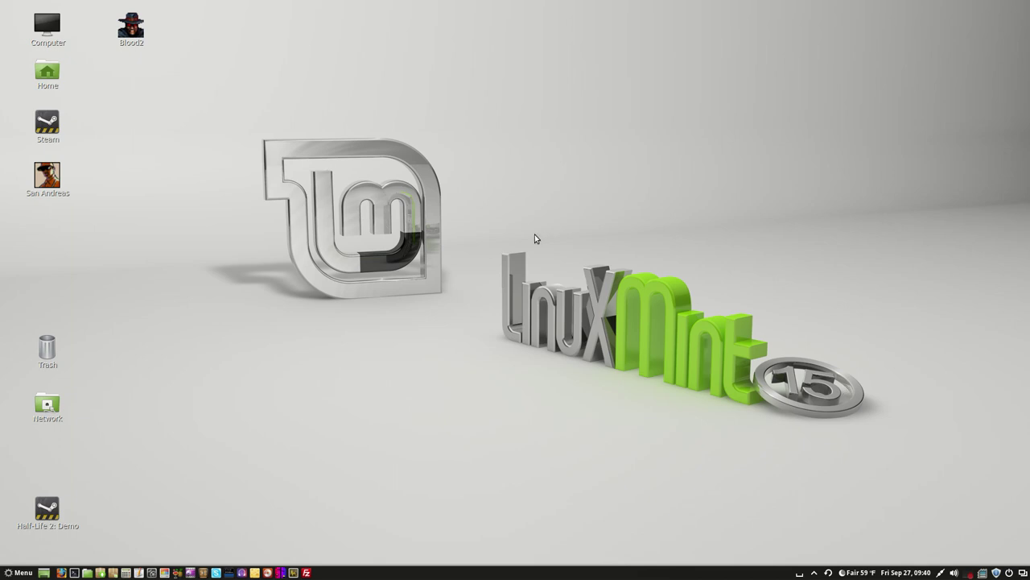
Step: Reopen the application list and look through the programs under Accessories, Administration, Games and Graphics
{"action": "left_click", "coordinate": [16, 572]}
{"action": "mouse_move", "coordinate": [89, 316]}
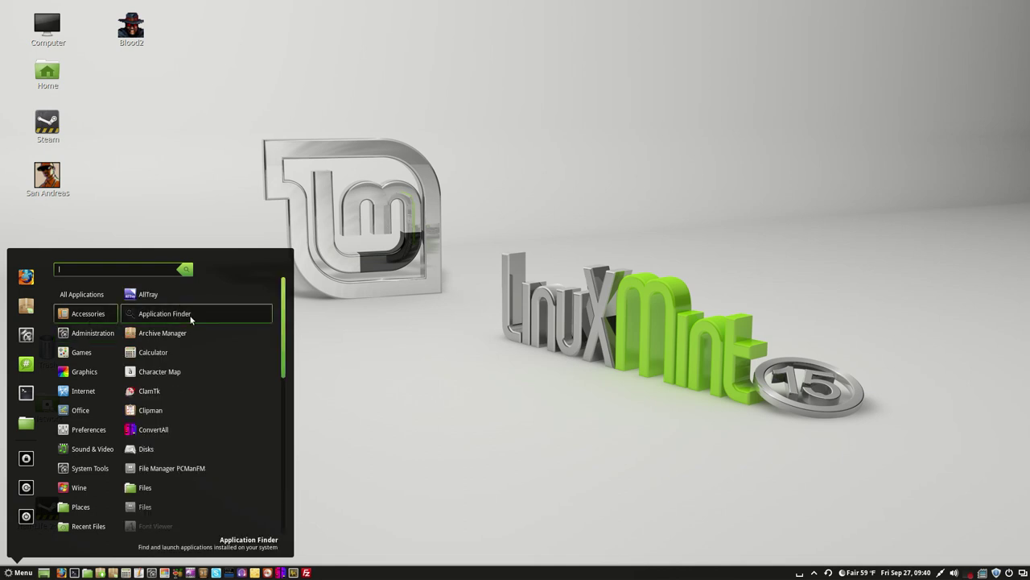
{"action": "scroll", "coordinate": [198, 338], "scroll_direction": "down", "scroll_amount": 3}
{"action": "scroll", "coordinate": [180, 364], "scroll_direction": "down", "scroll_amount": 5}
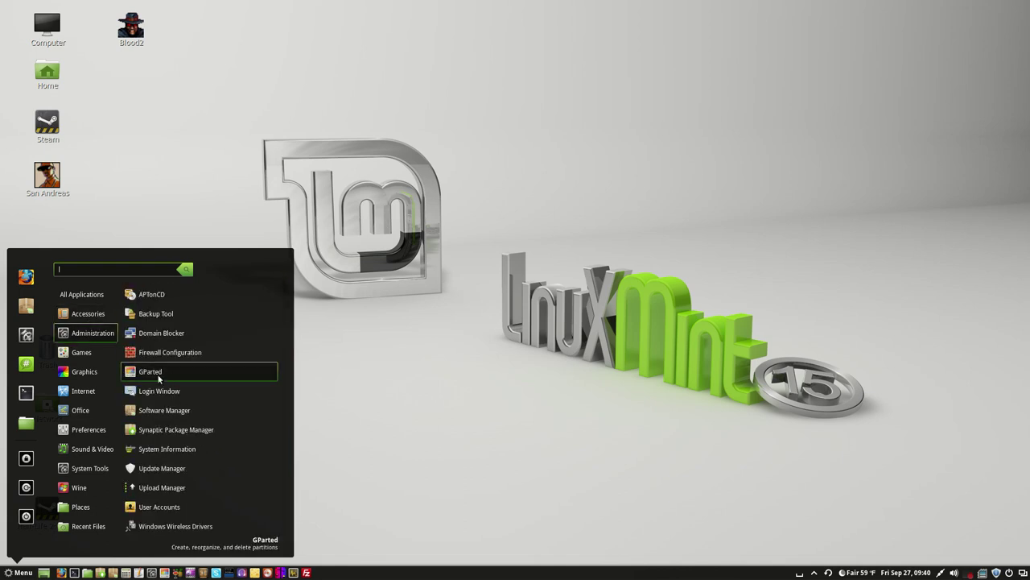
{"action": "mouse_move", "coordinate": [110, 357]}
{"action": "scroll", "coordinate": [146, 391], "scroll_direction": "down", "scroll_amount": 10}
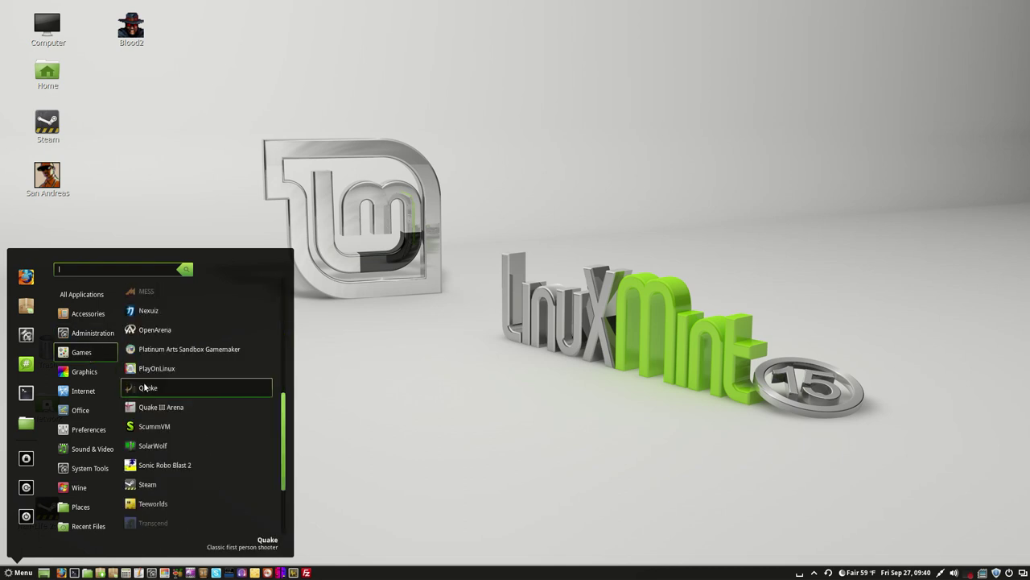
{"action": "scroll", "coordinate": [163, 451], "scroll_direction": "up", "scroll_amount": 10}
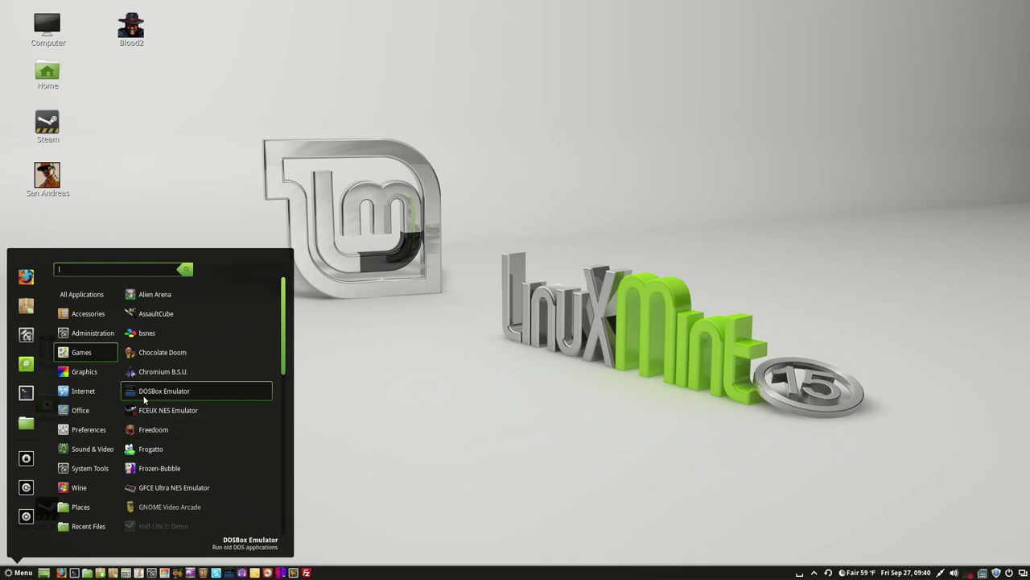
{"action": "mouse_move", "coordinate": [90, 373]}
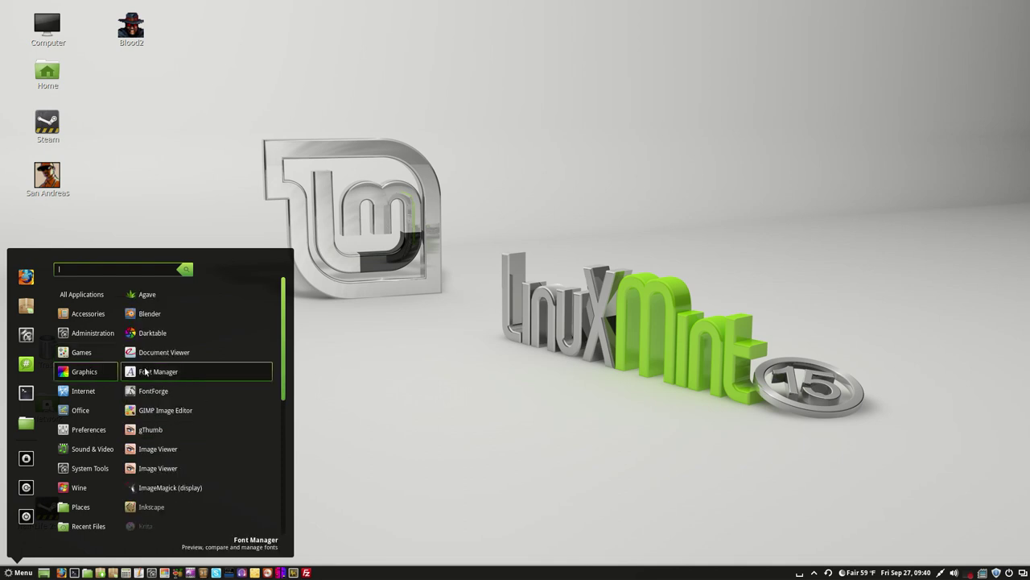
{"action": "scroll", "coordinate": [145, 374], "scroll_direction": "down", "scroll_amount": 5}
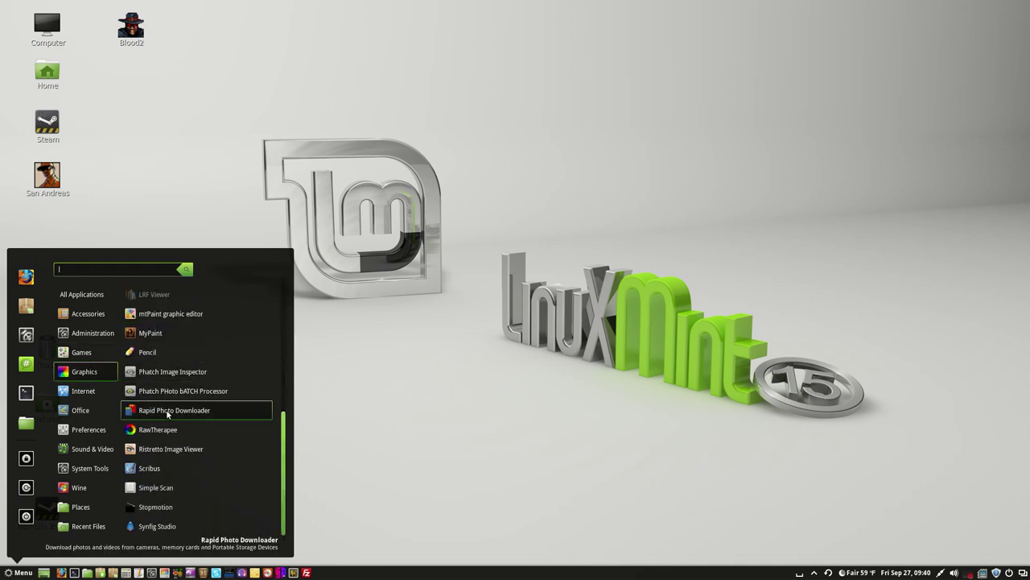
{"action": "scroll", "coordinate": [168, 445], "scroll_direction": "up", "scroll_amount": 4}
{"action": "scroll", "coordinate": [167, 427], "scroll_direction": "up", "scroll_amount": 2}
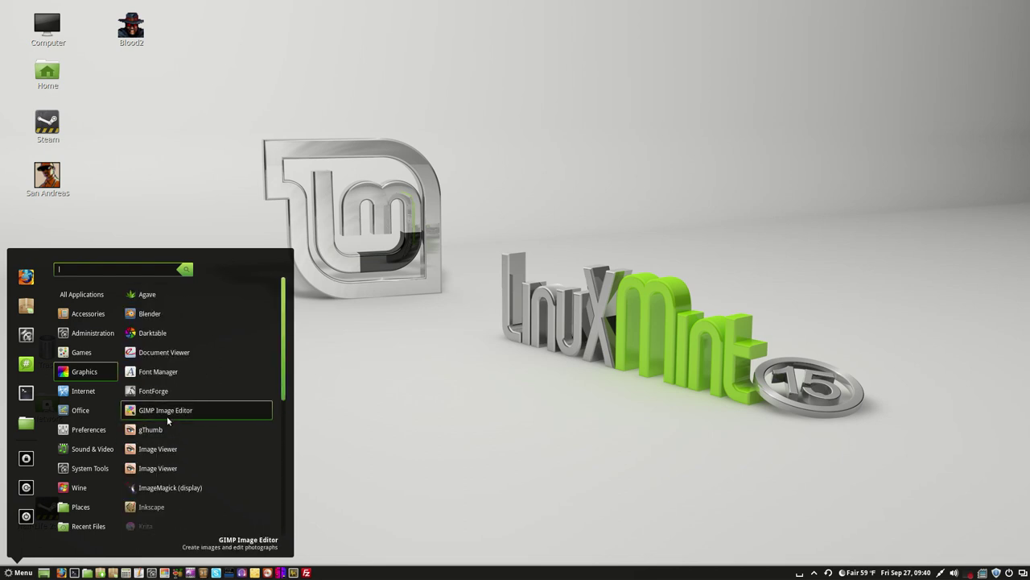
Step: Review the programs under Internet, Office, Preferences, Sound & Video and System Tools, and close the application list
{"action": "mouse_move", "coordinate": [111, 391]}
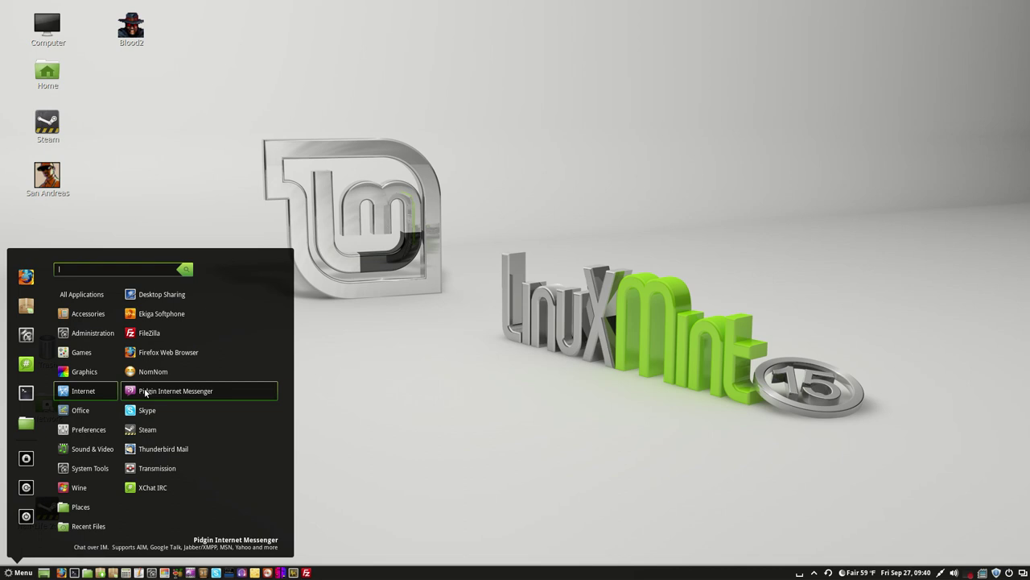
{"action": "mouse_move", "coordinate": [101, 408]}
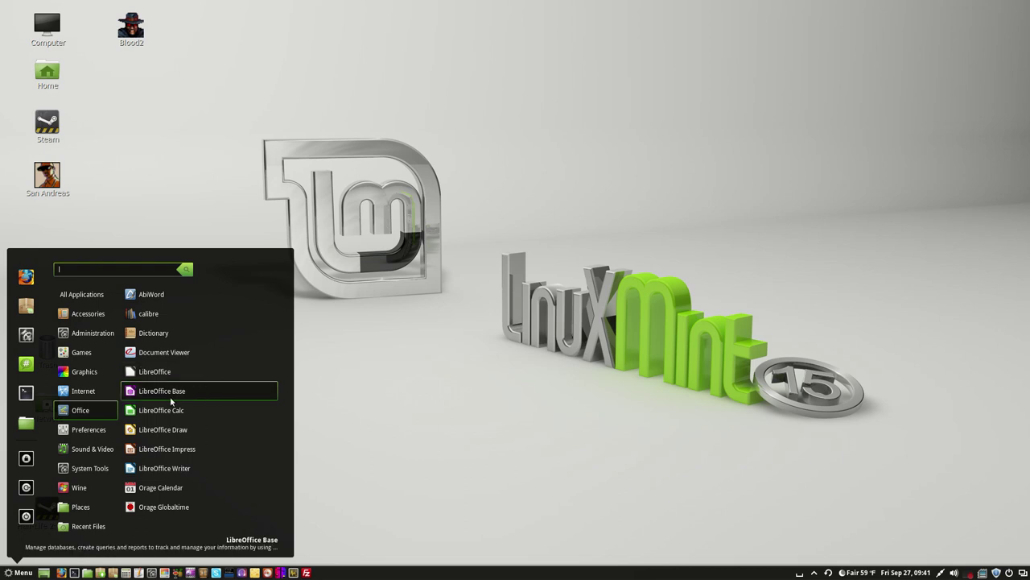
{"action": "mouse_move", "coordinate": [88, 429]}
{"action": "scroll", "coordinate": [179, 403], "scroll_direction": "down", "scroll_amount": 10}
{"action": "scroll", "coordinate": [178, 420], "scroll_direction": "down", "scroll_amount": 2}
{"action": "mouse_move", "coordinate": [97, 447]}
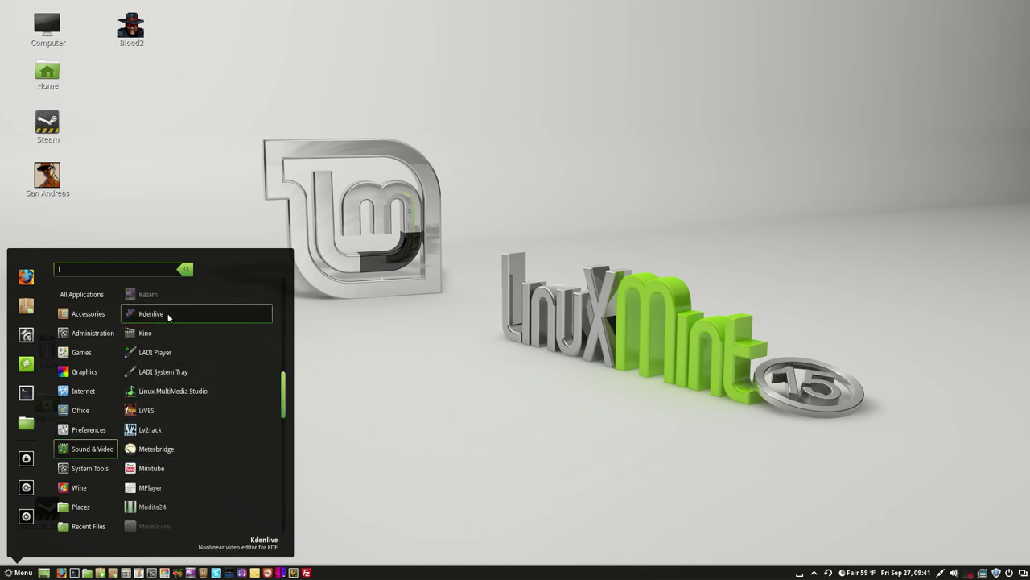
{"action": "scroll", "coordinate": [179, 448], "scroll_direction": "down", "scroll_amount": 8}
{"action": "scroll", "coordinate": [193, 471], "scroll_direction": "down", "scroll_amount": 3}
{"action": "scroll", "coordinate": [195, 473], "scroll_direction": "up", "scroll_amount": 10}
{"action": "scroll", "coordinate": [198, 469], "scroll_direction": "up", "scroll_amount": 12}
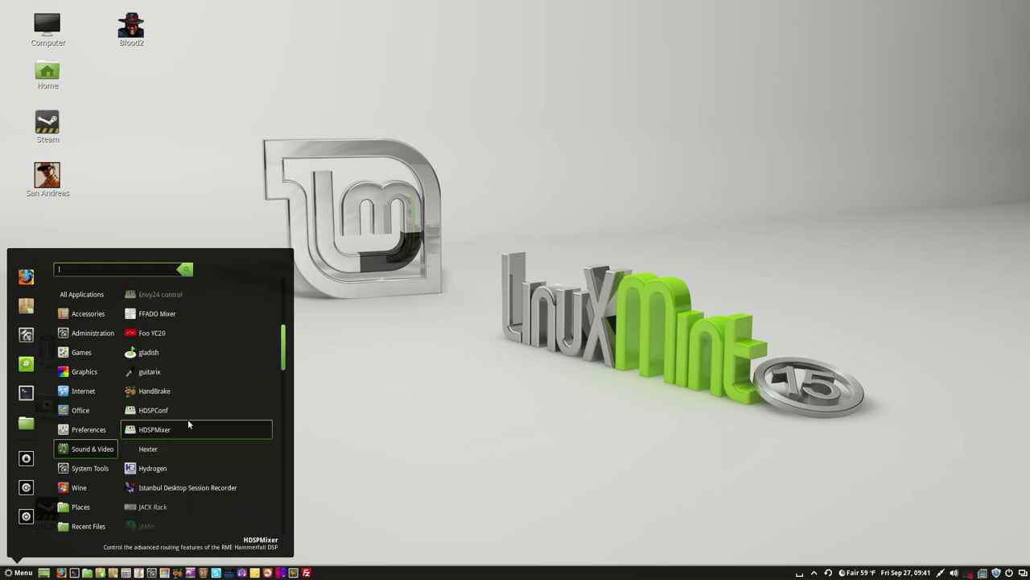
{"action": "scroll", "coordinate": [190, 413], "scroll_direction": "up", "scroll_amount": 1}
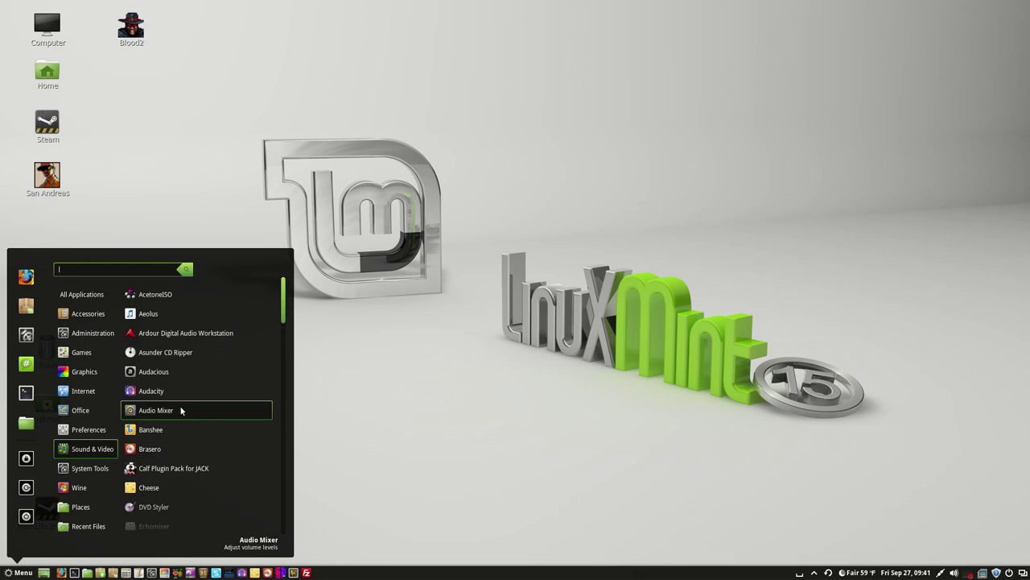
{"action": "mouse_move", "coordinate": [89, 468]}
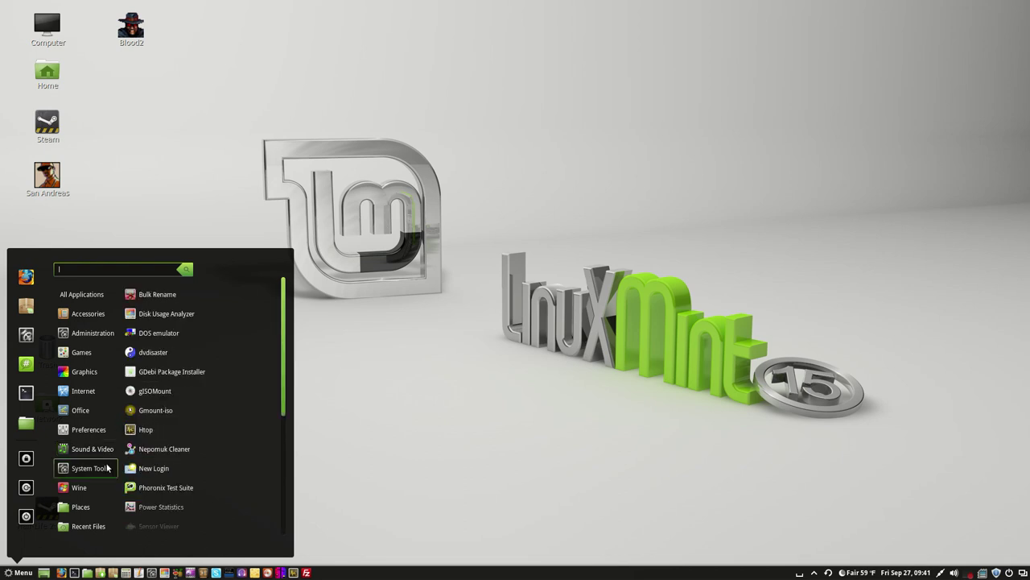
{"action": "scroll", "coordinate": [197, 434], "scroll_direction": "down", "scroll_amount": 3}
{"action": "scroll", "coordinate": [198, 435], "scroll_direction": "down", "scroll_amount": 1}
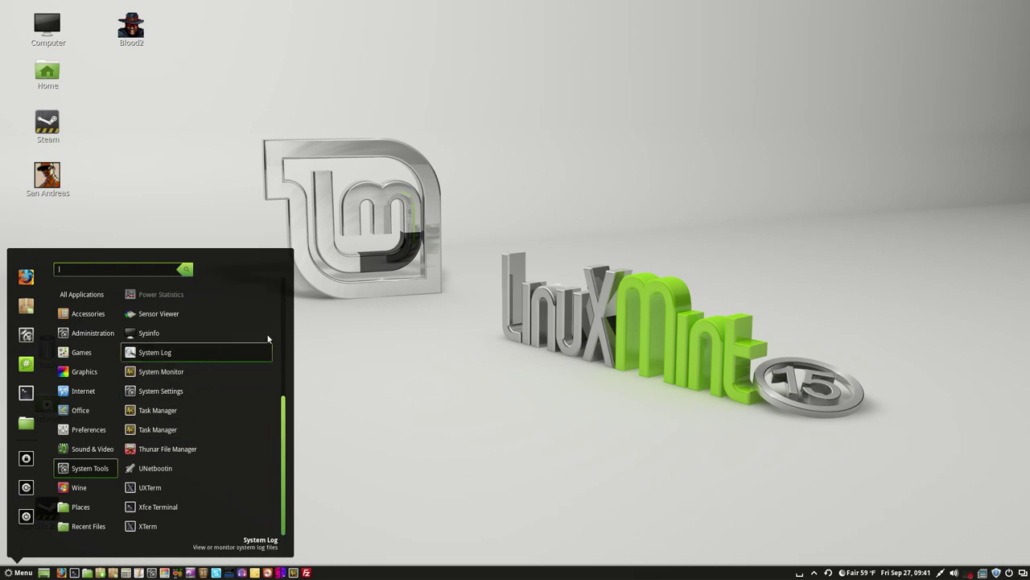
{"action": "scroll", "coordinate": [197, 439], "scroll_direction": "up", "scroll_amount": 5}
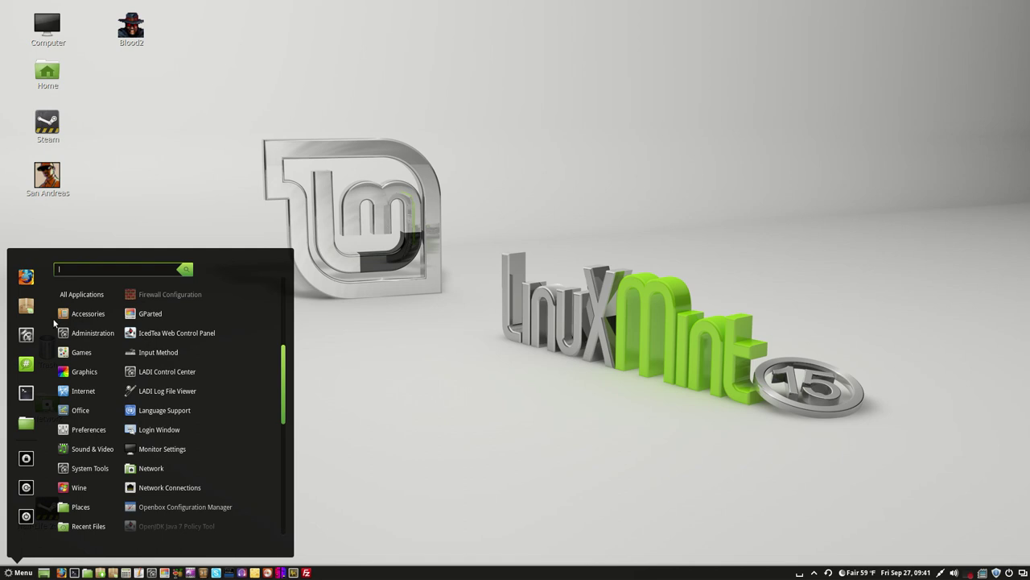
{"action": "left_click", "coordinate": [464, 315]}
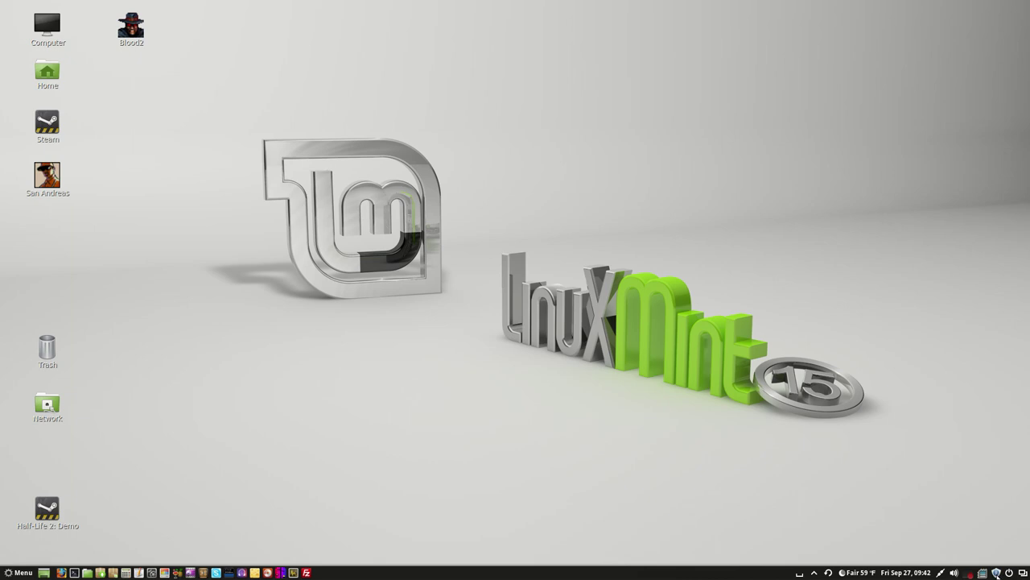
Step: Start the Update Manager, authorize it with the account password, and move its window toward the middle of the desktop
{"action": "left_click", "coordinate": [997, 573]}
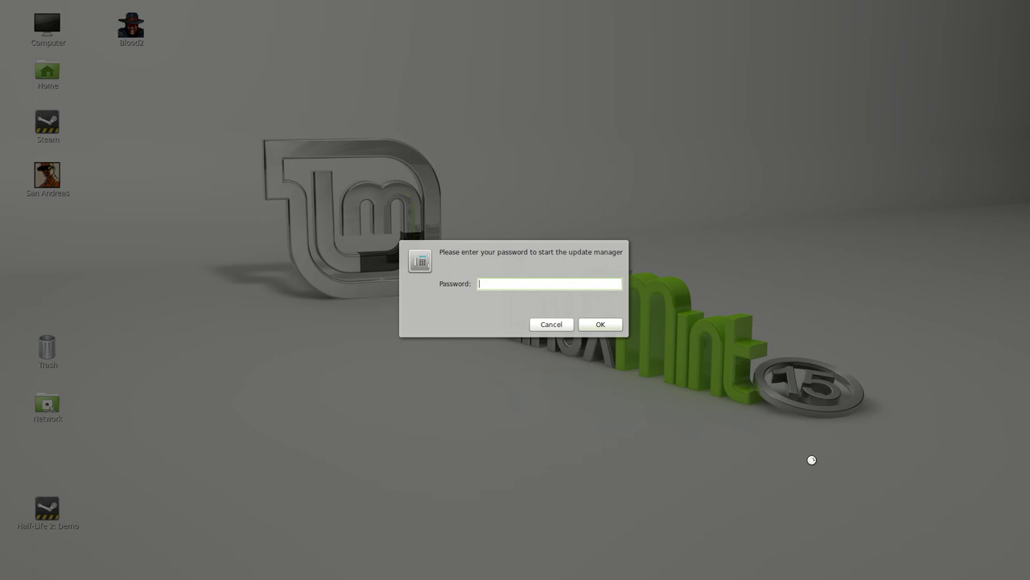
{"action": "type", "text": "••••••••••"}
{"action": "key", "text": "Return"}
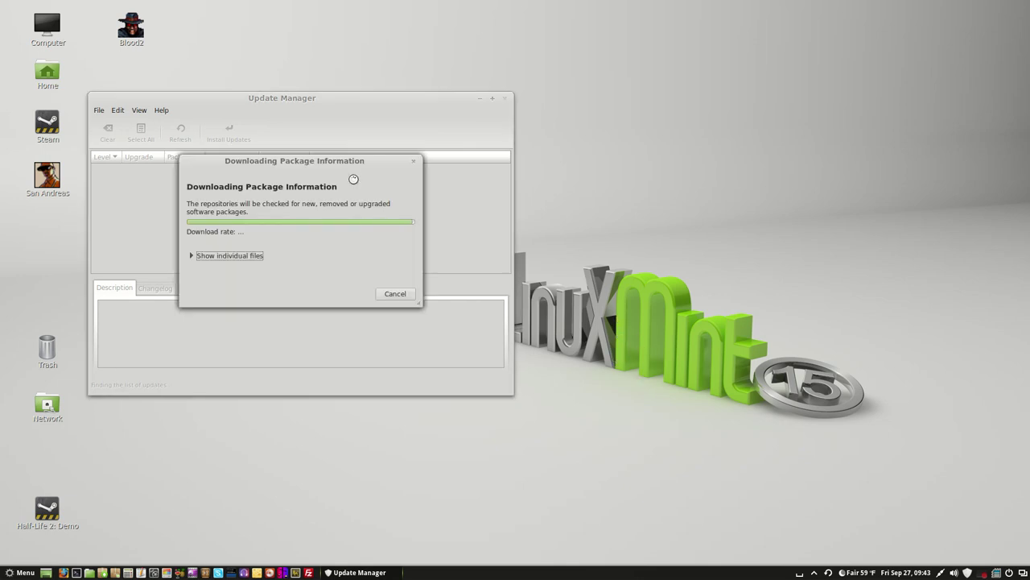
{"action": "left_click_drag", "start_coordinate": [316, 98], "coordinate": [571, 97]}
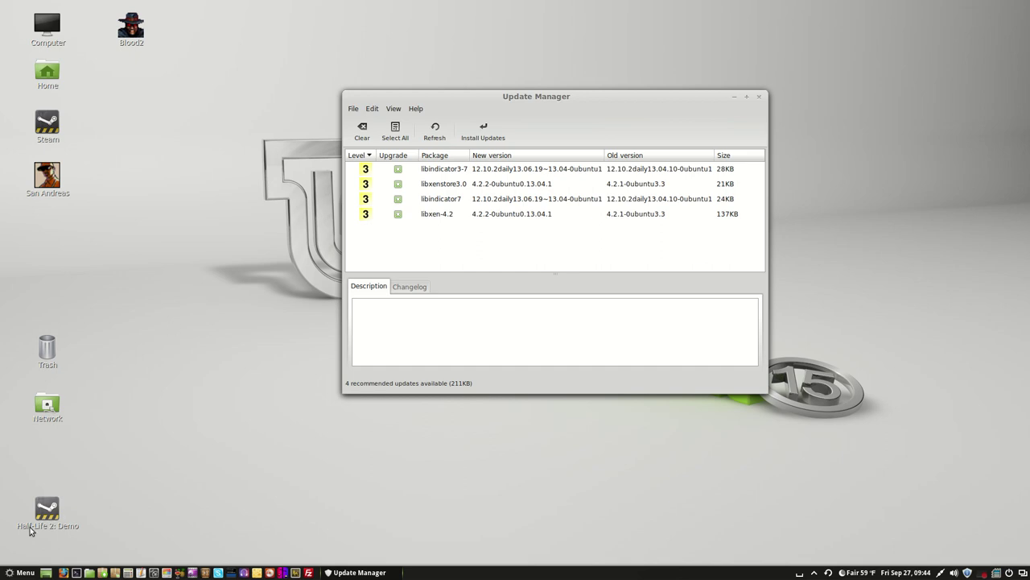
Step: Look through the installed Games applications down to PlayOnLinux and close the application list
{"action": "left_click", "coordinate": [23, 571]}
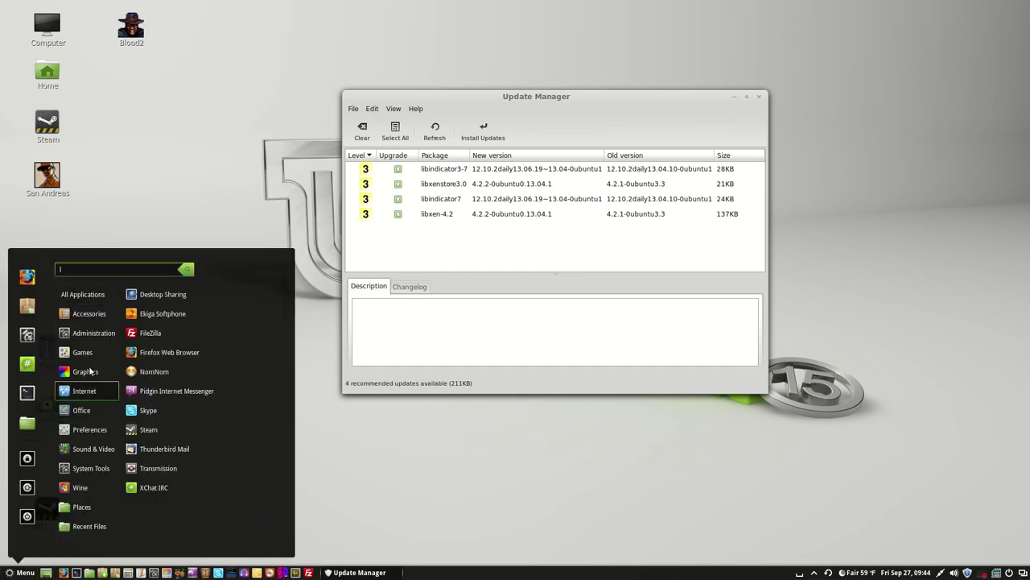
{"action": "mouse_move", "coordinate": [97, 353]}
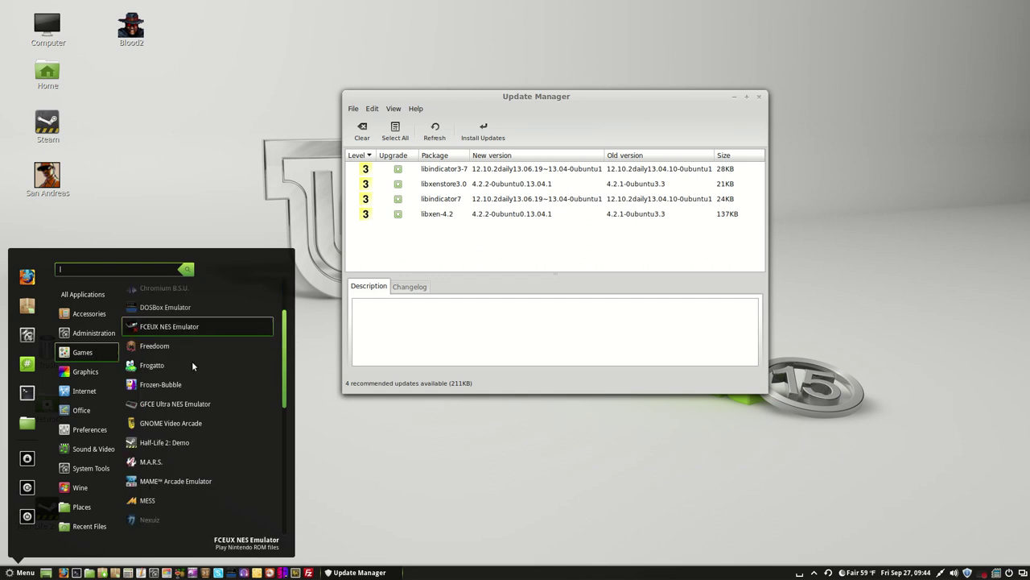
{"action": "scroll", "coordinate": [192, 364], "scroll_direction": "down", "scroll_amount": 2}
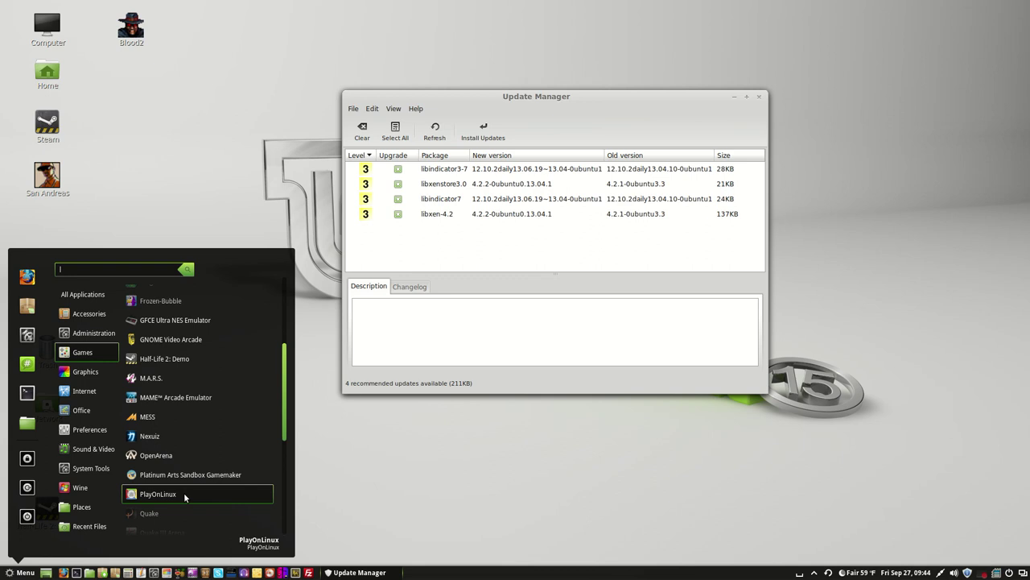
{"action": "left_click", "coordinate": [200, 205]}
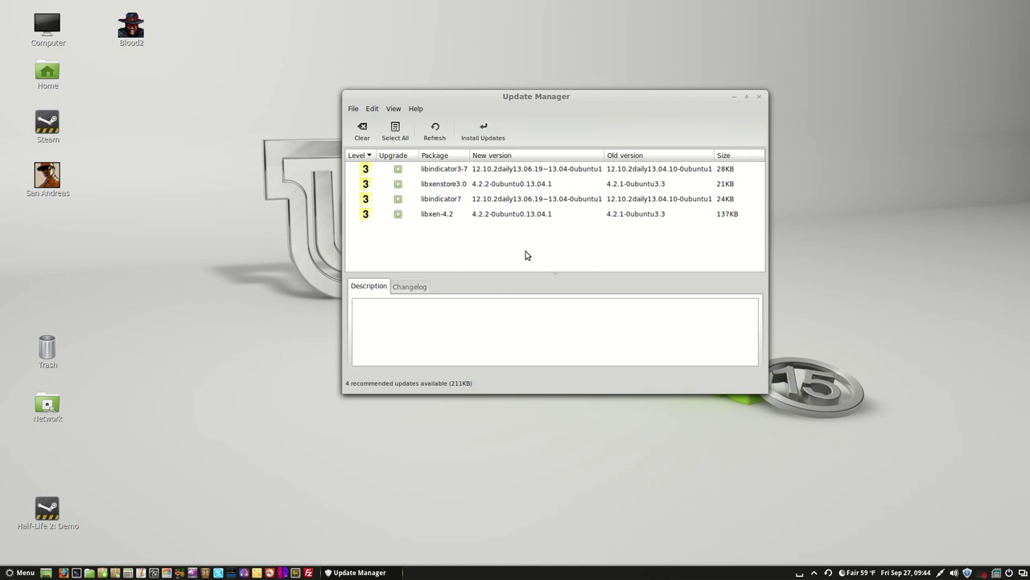
Step: Reopen the application list, look through the Games entries from ZSNES back up to Alien Arena, and close it
{"action": "left_click", "coordinate": [24, 573]}
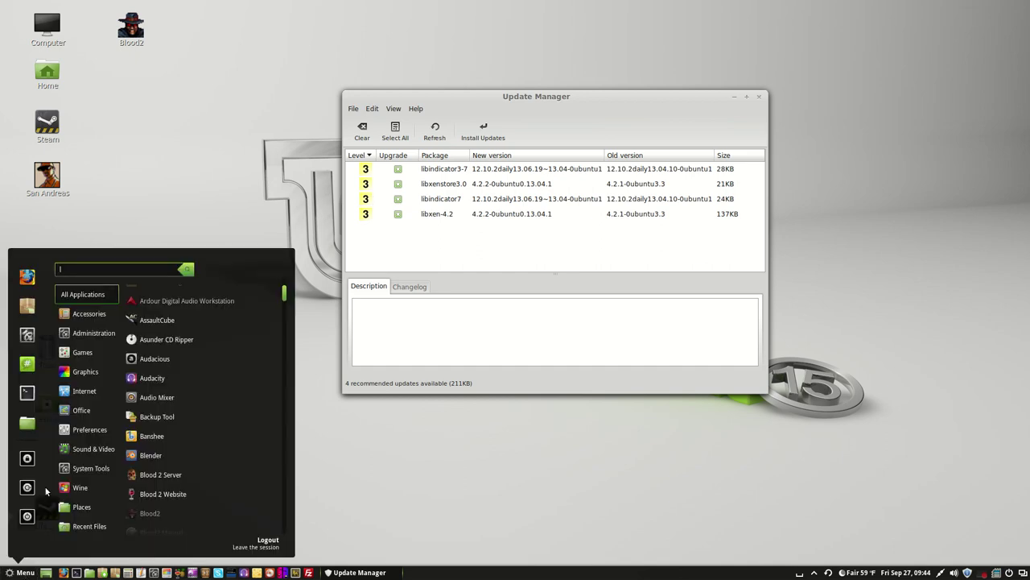
{"action": "scroll", "coordinate": [229, 440], "scroll_direction": "down", "scroll_amount": 5}
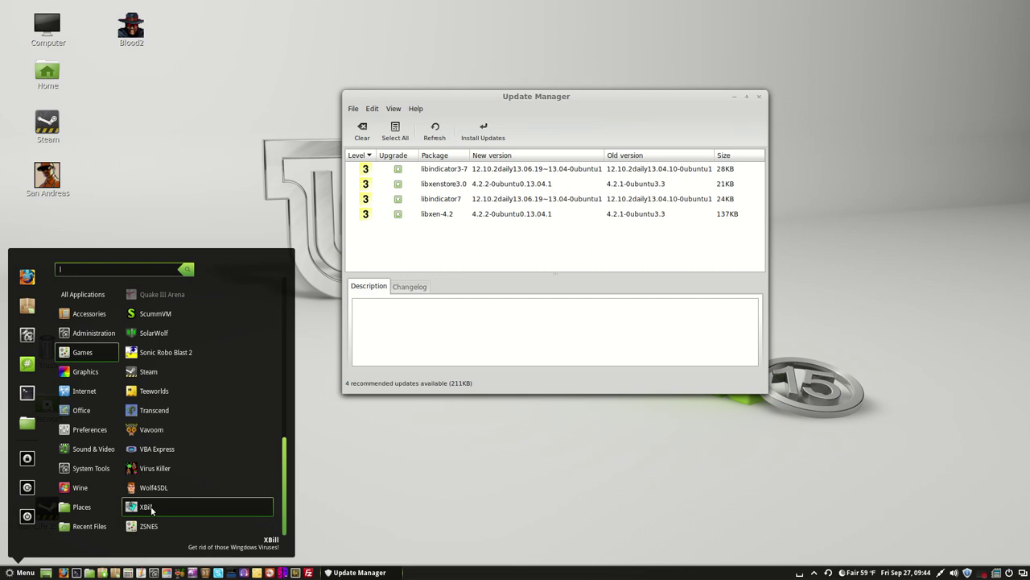
{"action": "scroll", "coordinate": [182, 476], "scroll_direction": "up", "scroll_amount": 4}
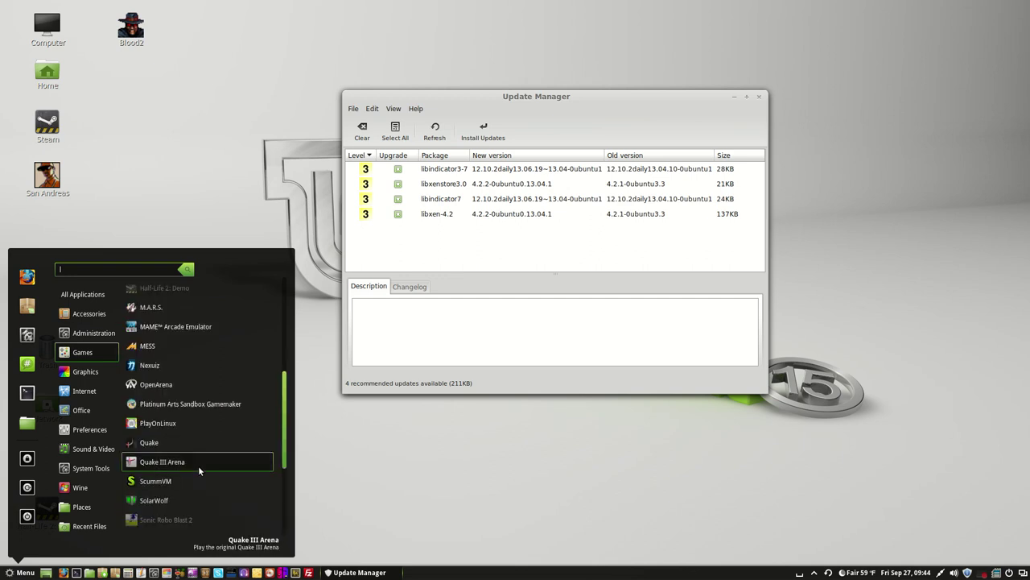
{"action": "scroll", "coordinate": [199, 451], "scroll_direction": "up", "scroll_amount": 4}
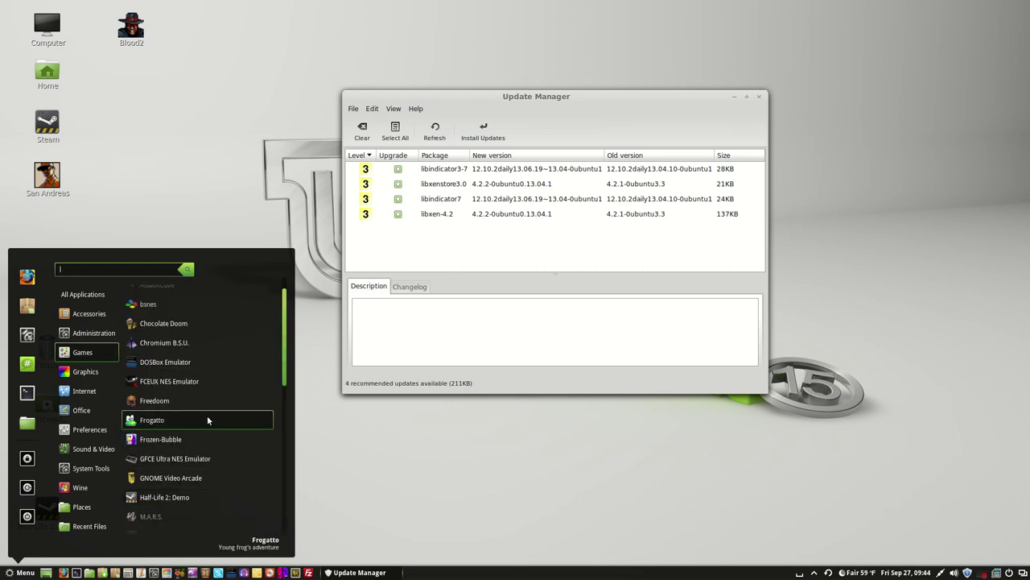
{"action": "scroll", "coordinate": [190, 383], "scroll_direction": "up", "scroll_amount": 1}
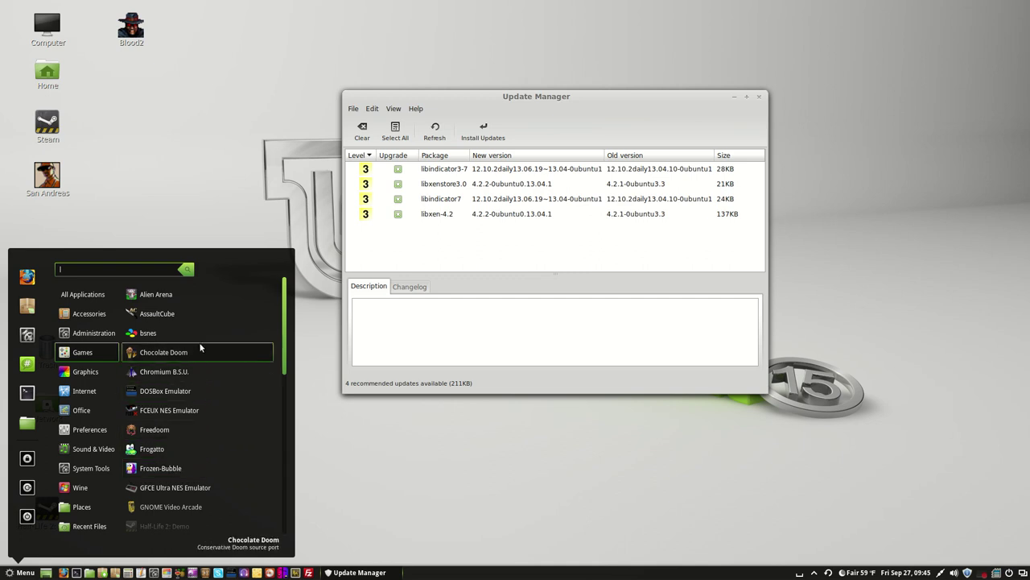
{"action": "left_click", "coordinate": [206, 206]}
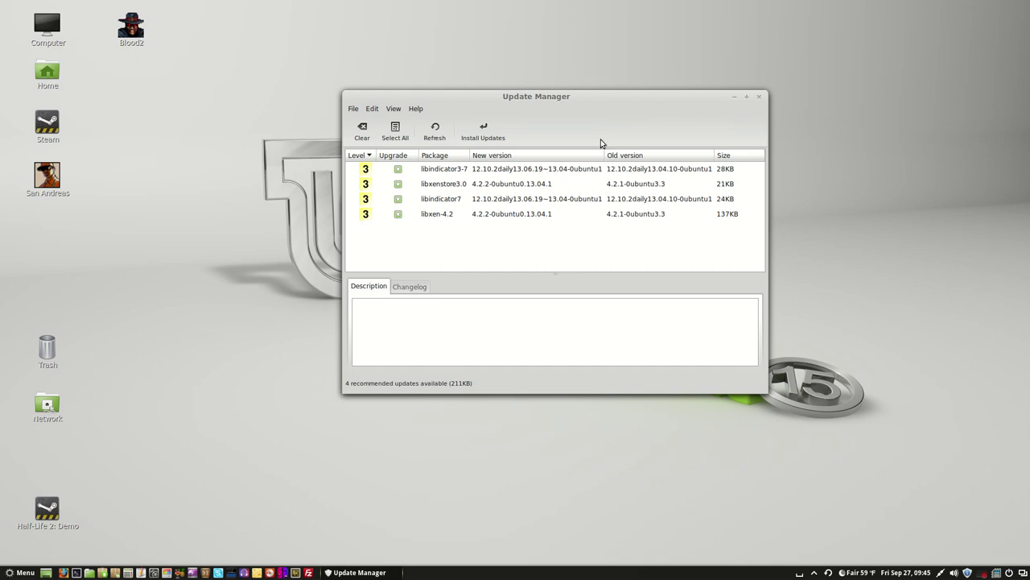
Step: Refresh the package list in the Update Manager and install the recommended updates
{"action": "left_click_drag", "start_coordinate": [581, 107], "coordinate": [604, 103]}
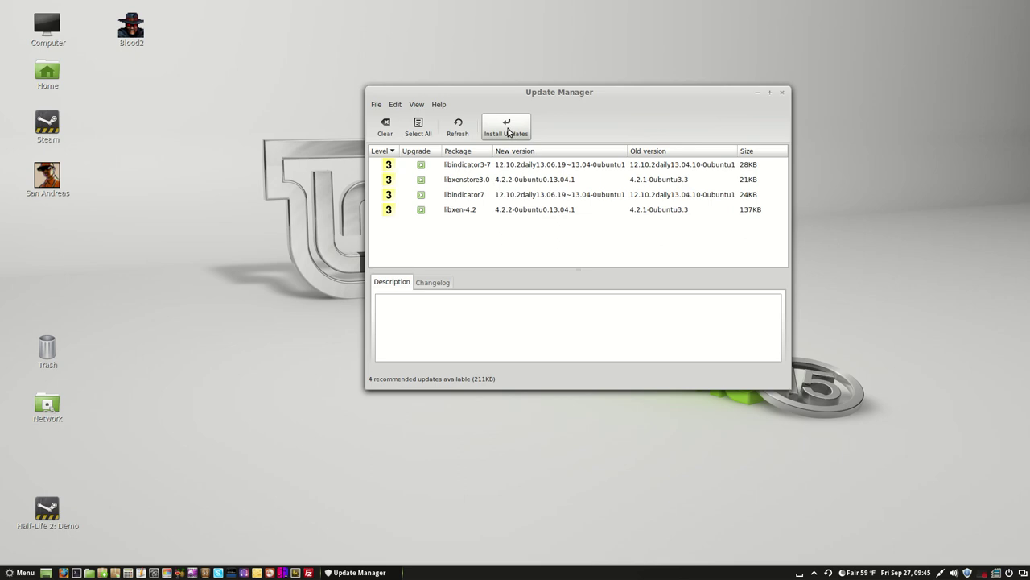
{"action": "left_click", "coordinate": [458, 127]}
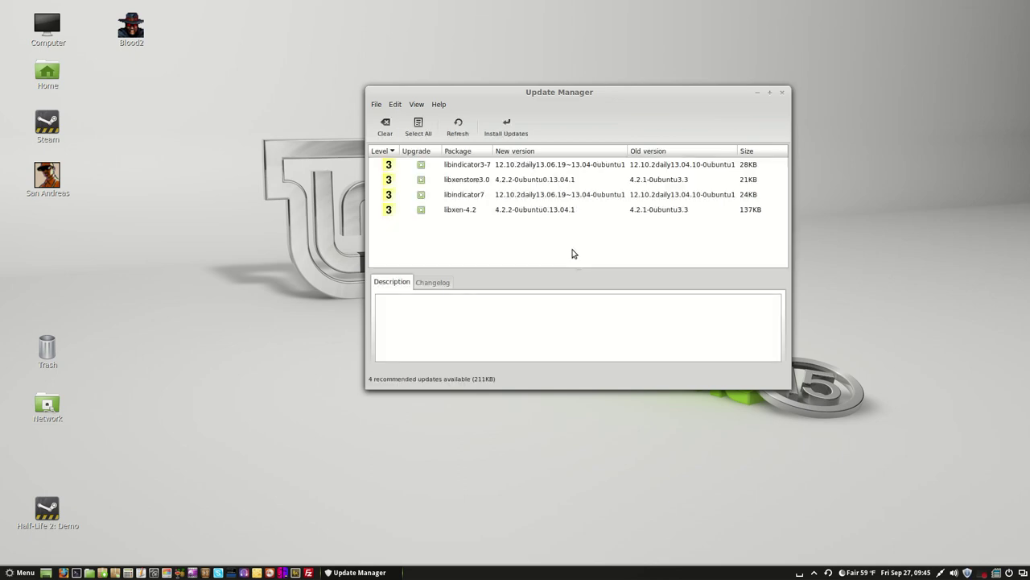
{"action": "left_click", "coordinate": [525, 129]}
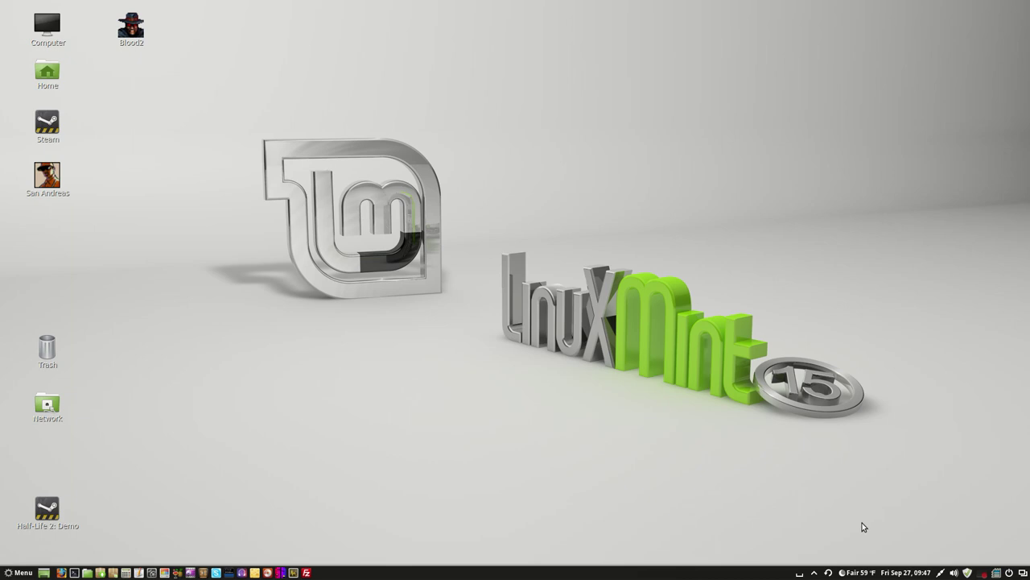
{"action": "left_click", "coordinate": [29, 568]}
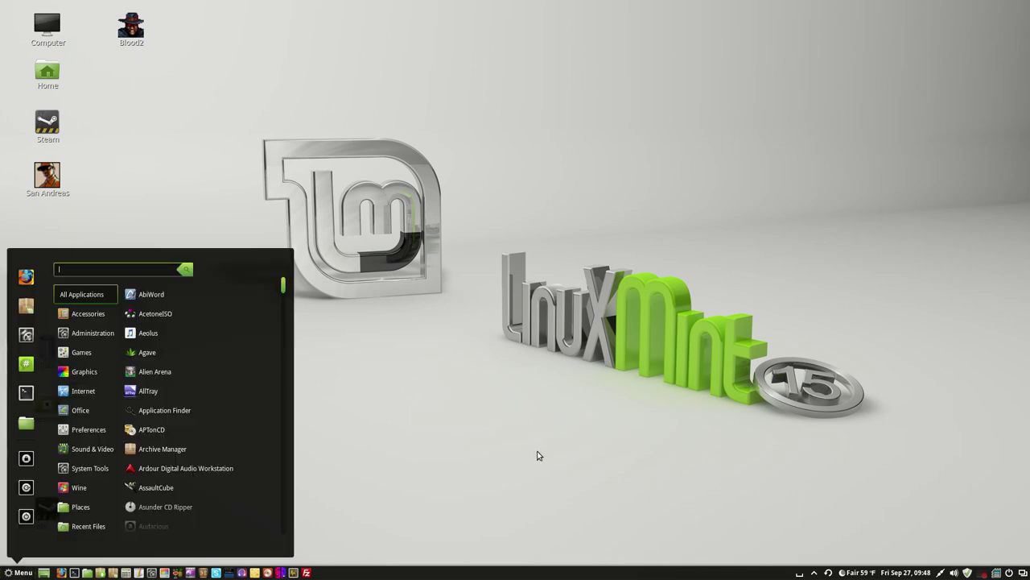
{"action": "left_click", "coordinate": [539, 456]}
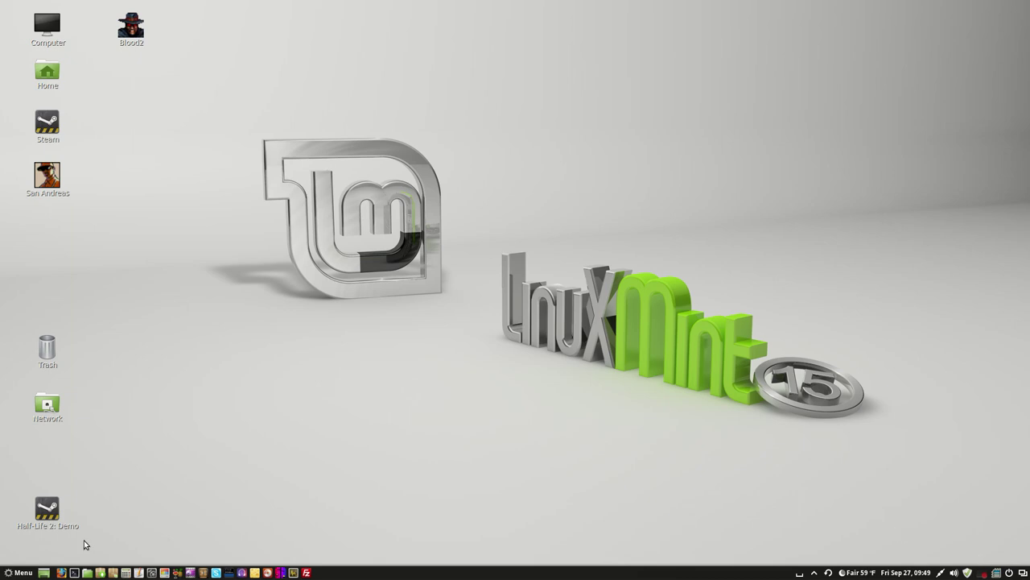
Step: Open a terminal window and move it toward the middle of the desktop
{"action": "key", "text": "ctrl+alt+t"}
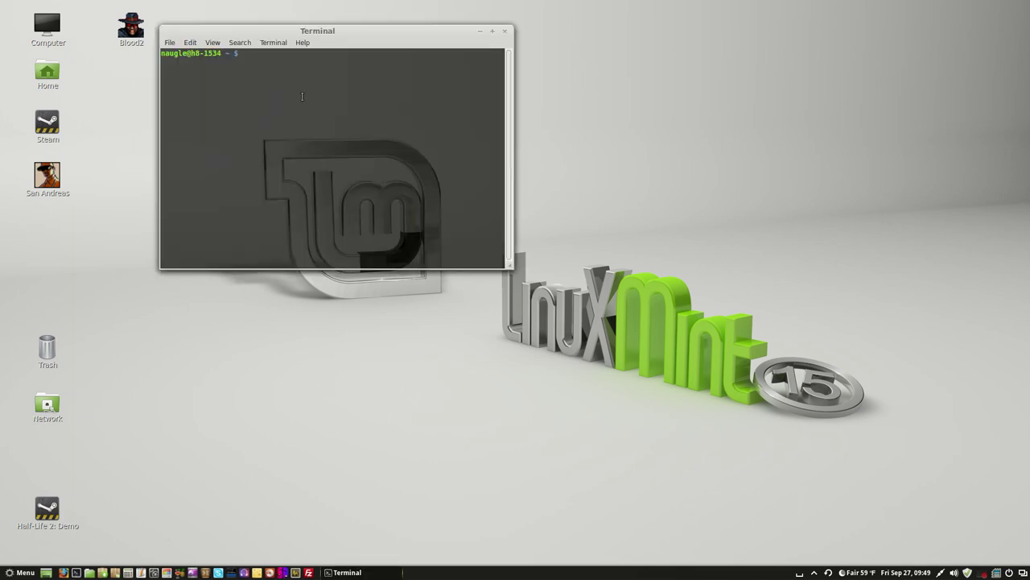
{"action": "left_click_drag", "start_coordinate": [302, 97], "coordinate": [377, 173]}
{"action": "left_click_drag", "start_coordinate": [347, 107], "coordinate": [343, 107]}
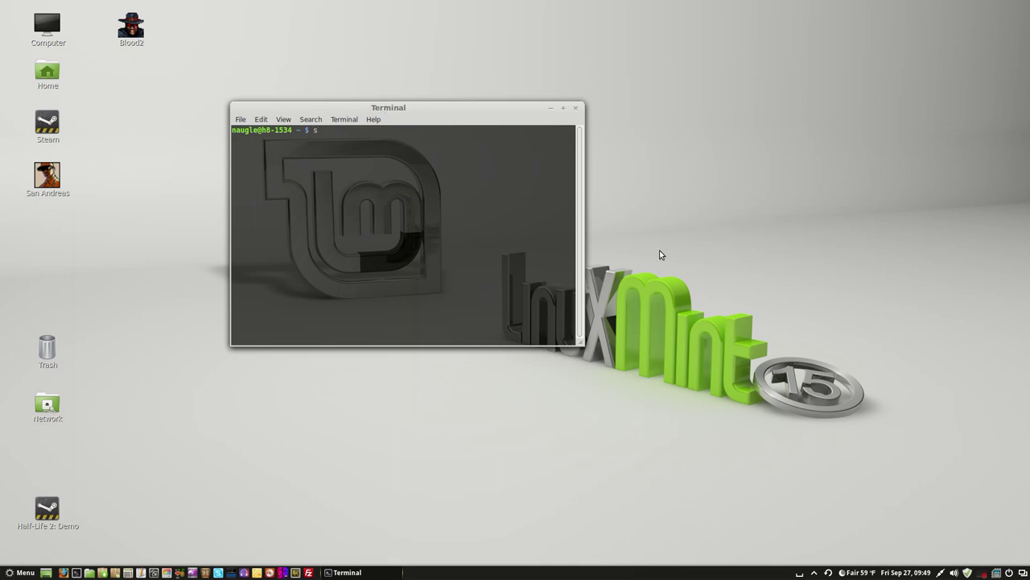
Step: Run "sudo apt-get update" in the terminal, authorize it with the account password, and exit the terminal
{"action": "type", "text": "udo"}
{"action": "type", "text": "apt-get update"}
{"action": "key", "text": "Return"}
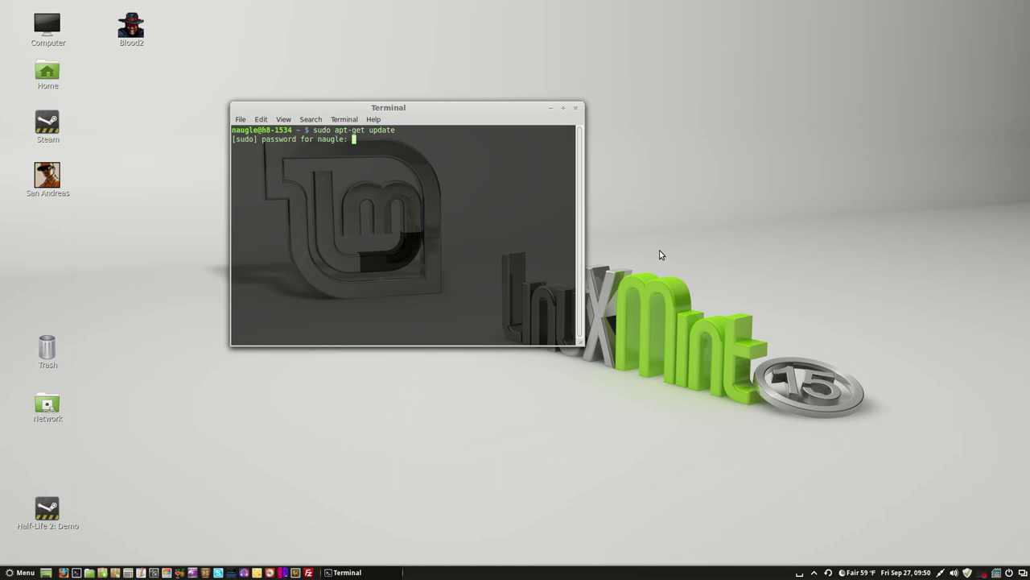
{"action": "key", "text": "Return"}
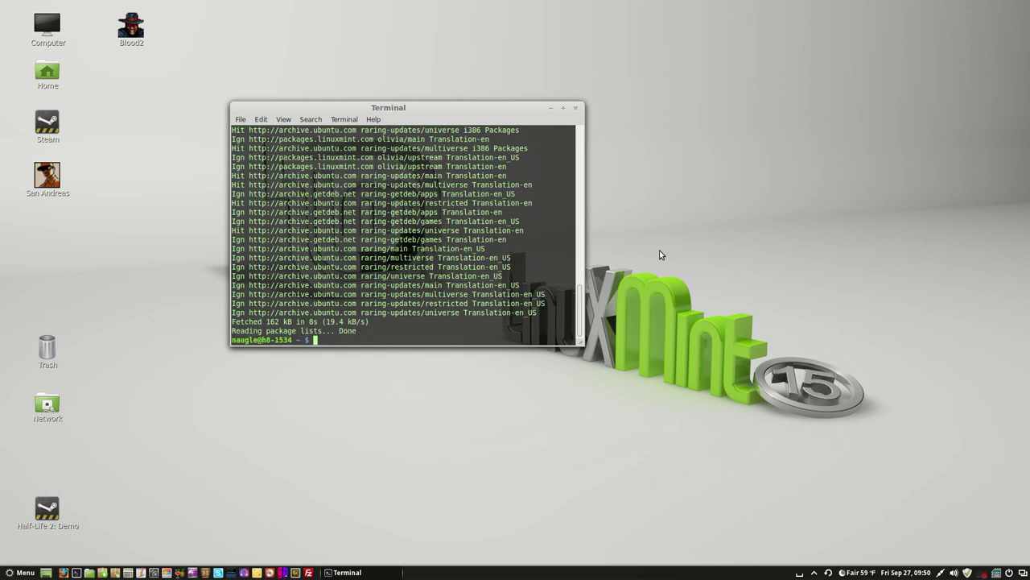
{"action": "type", "text": "exit"}
{"action": "key", "text": "Return"}
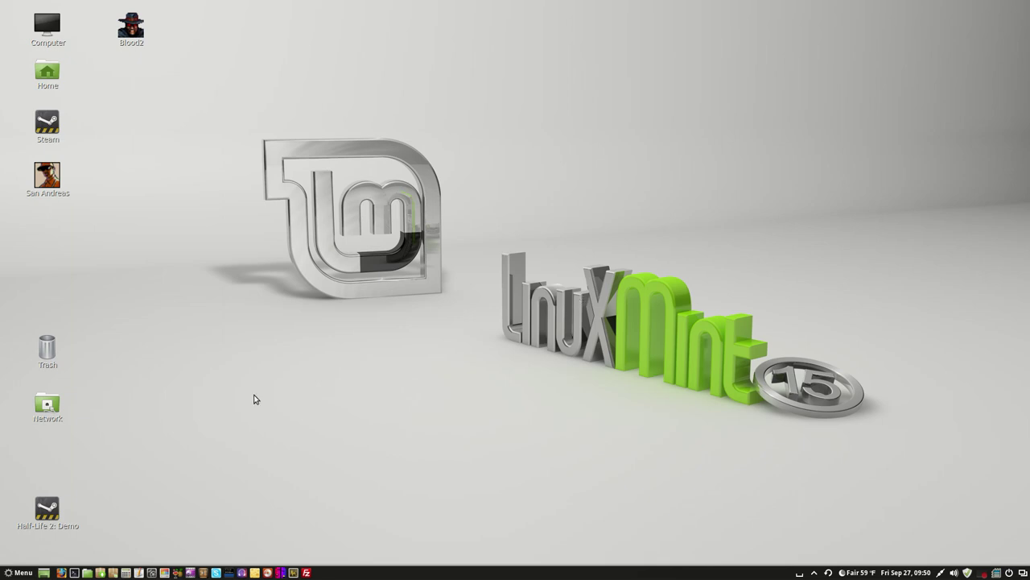
Step: Open another terminal, enter "sudo yum update" without running it, clear the line and exit the terminal
{"action": "left_click", "coordinate": [75, 572]}
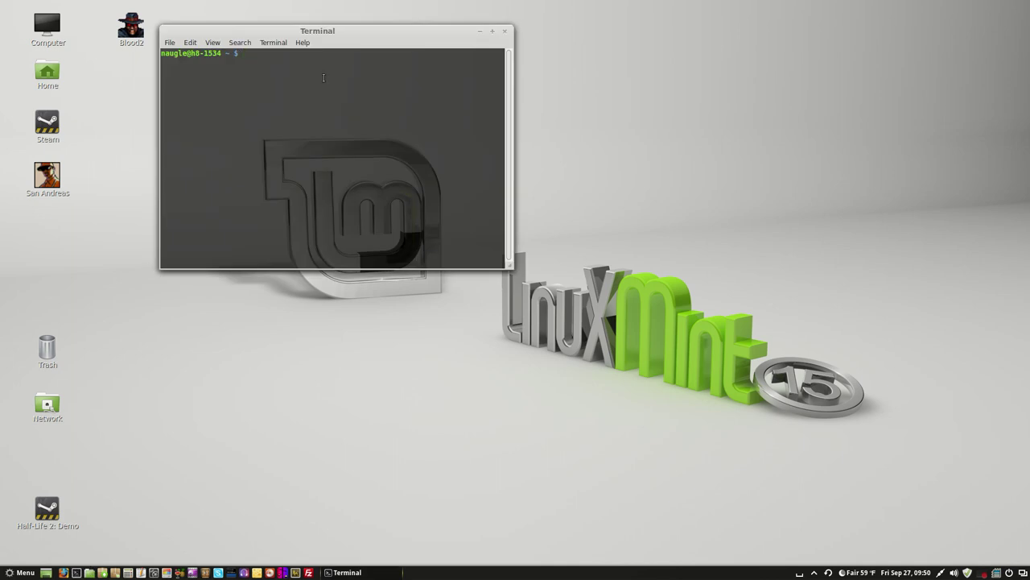
{"action": "left_click_drag", "start_coordinate": [340, 32], "coordinate": [437, 122]}
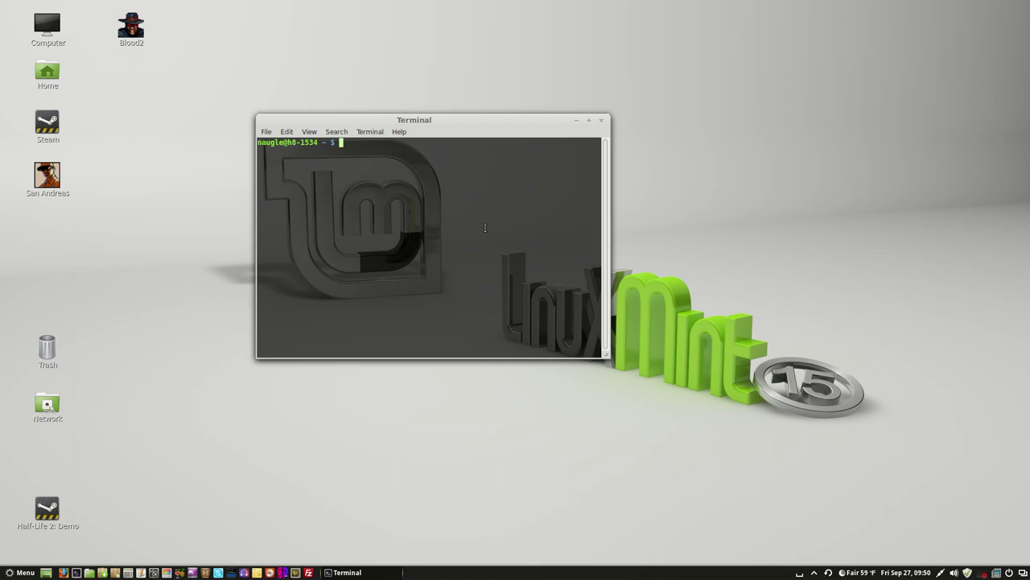
{"action": "type", "text": "sudo yum update"}
{"action": "key", "text": "BackSpace"}
{"action": "key", "text": "ctrl+u"}
{"action": "type", "text": "exit"}
{"action": "key", "text": "Return"}
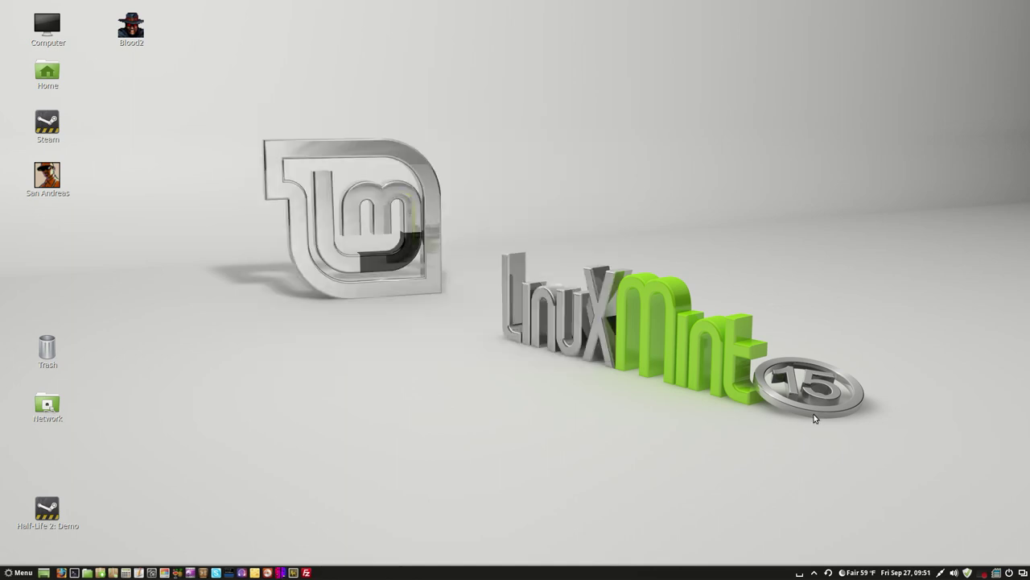